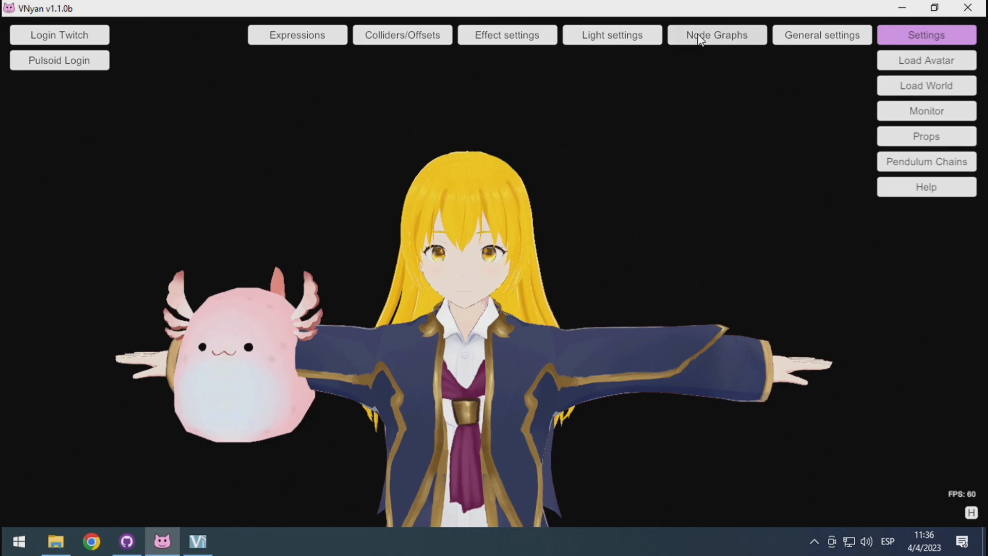
Add a new node graph and load tts png pet 4 frames.json into it.
click(699, 39)
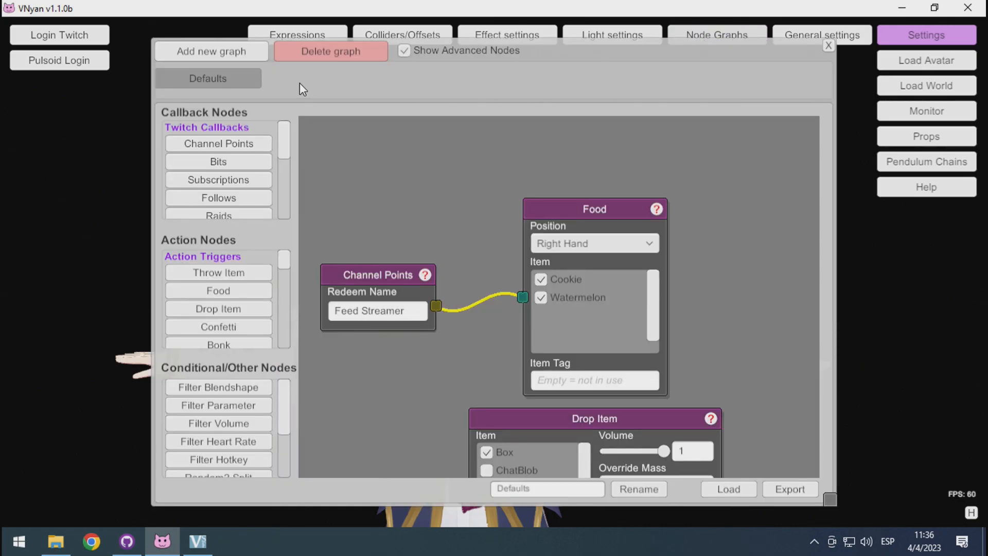
click(200, 53)
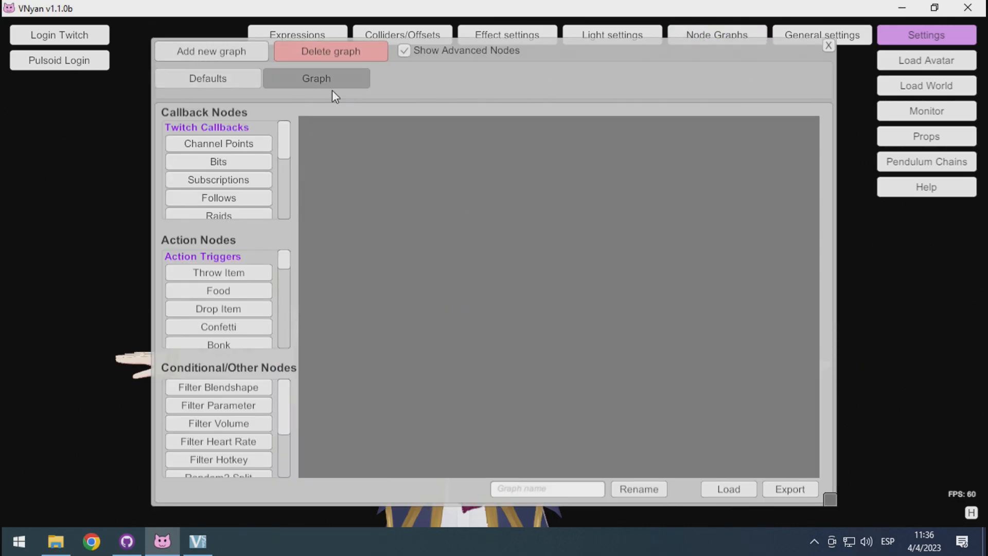
click(742, 490)
click(532, 324)
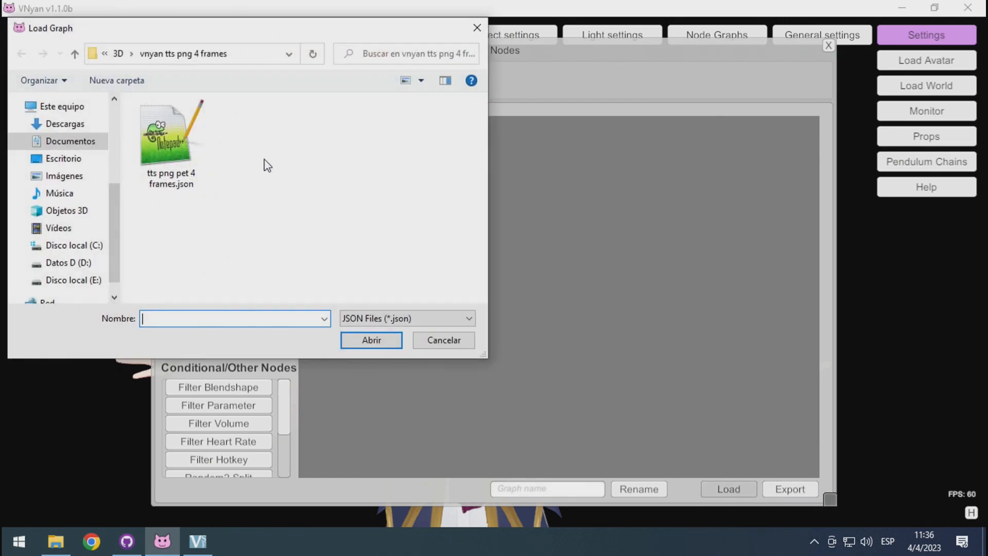
click(165, 156)
double_click(164, 156)
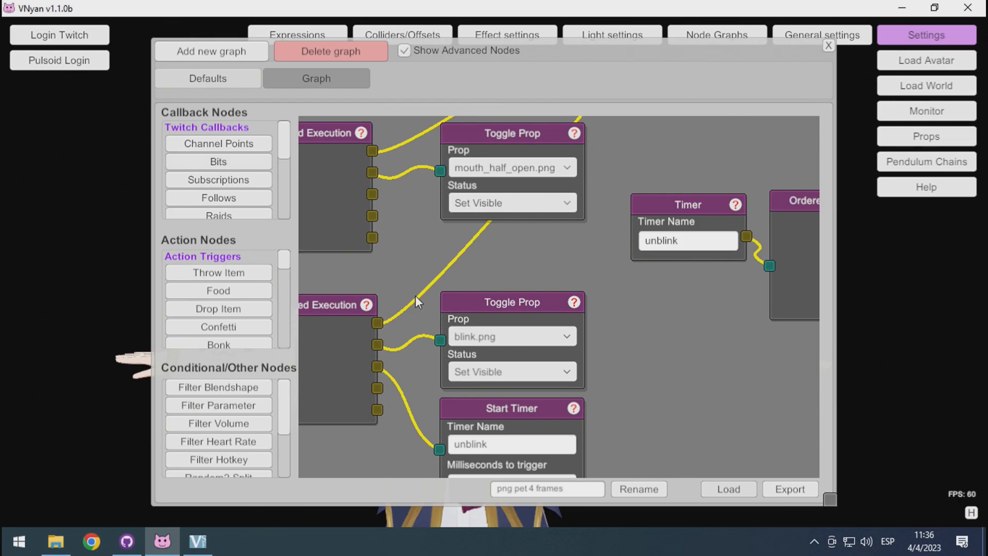
Examine the Message notes at the start of the loaded graph, covering the startup requirements and tips.
drag(416, 297, 860, 320)
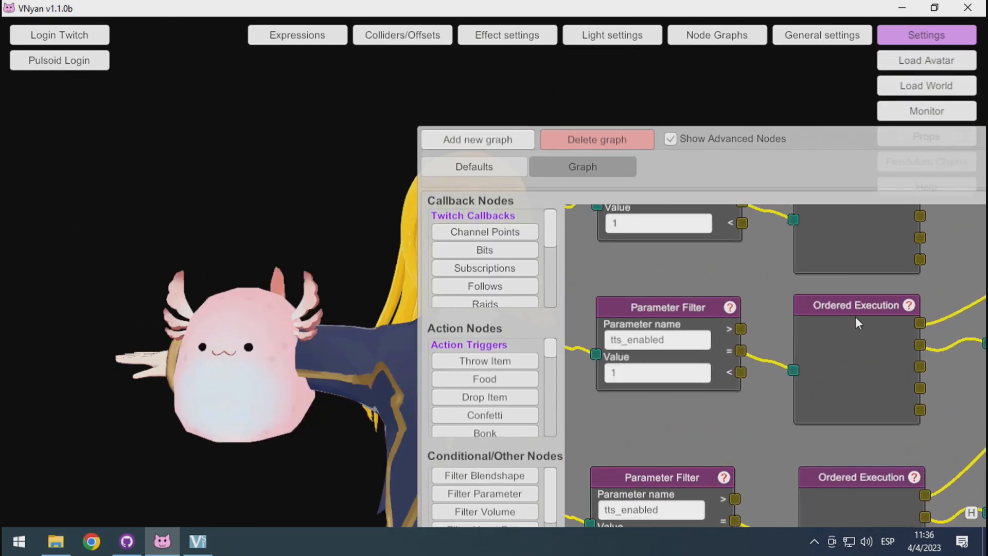
drag(866, 132, 663, 51)
drag(580, 202, 751, 283)
drag(608, 253, 791, 328)
drag(665, 221, 559, 411)
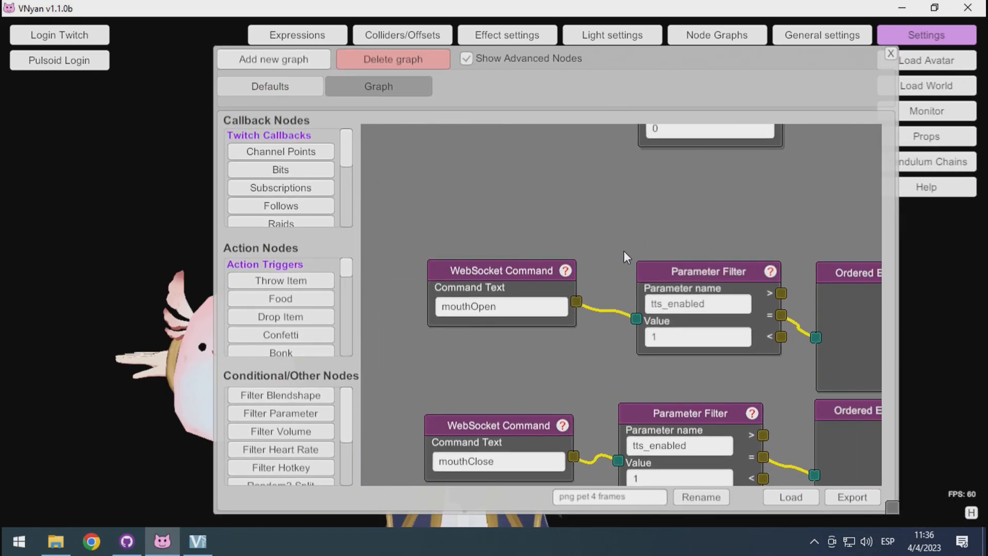
scroll(622, 252, down, 6)
drag(642, 218, 537, 339)
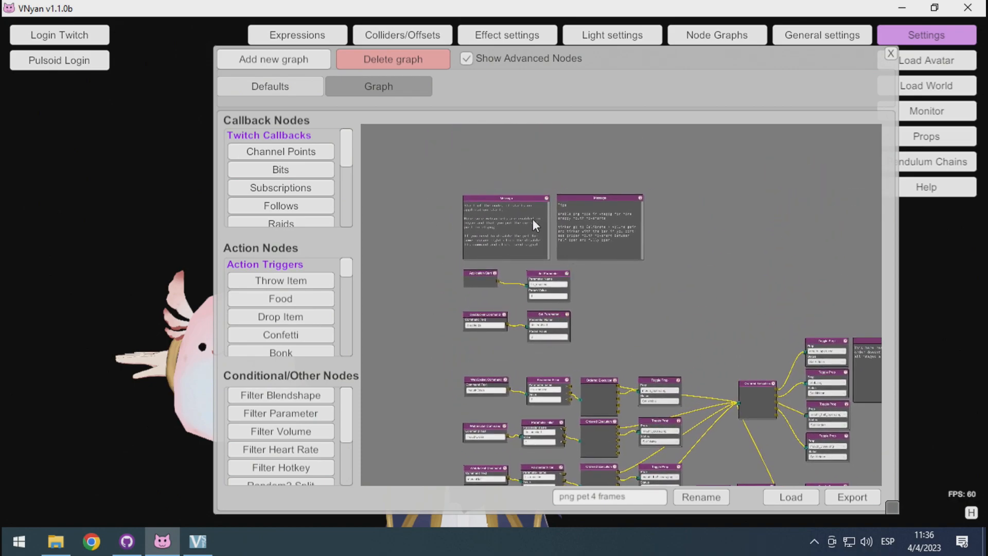
scroll(635, 301, up, 5)
scroll(635, 301, down, 5)
drag(635, 301, 757, 434)
scroll(673, 337, up, 3)
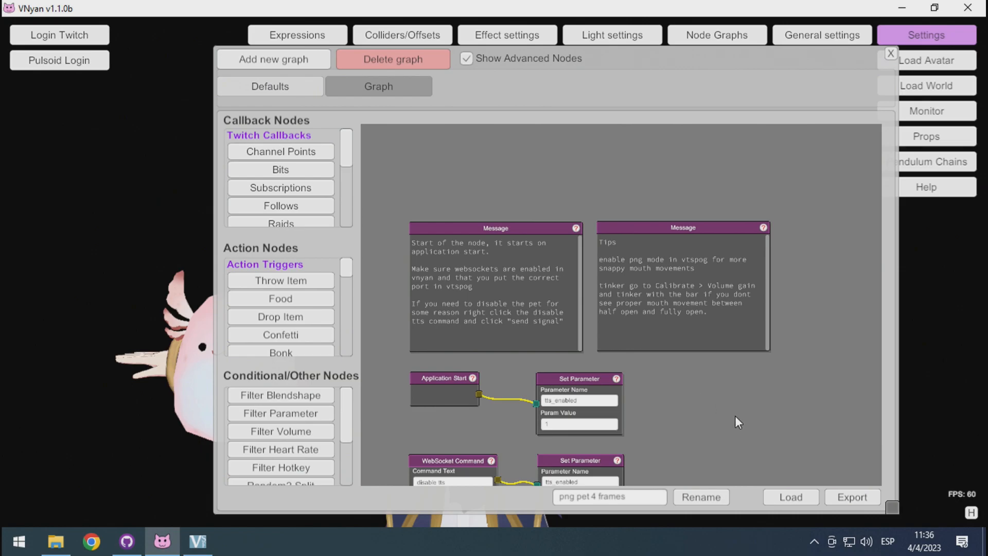
Examine the nodes that set tts_enabled and the WebSocket Command chains for the mouth states.
drag(711, 363, 571, 193)
scroll(712, 357, down, 4)
drag(589, 227, 682, 323)
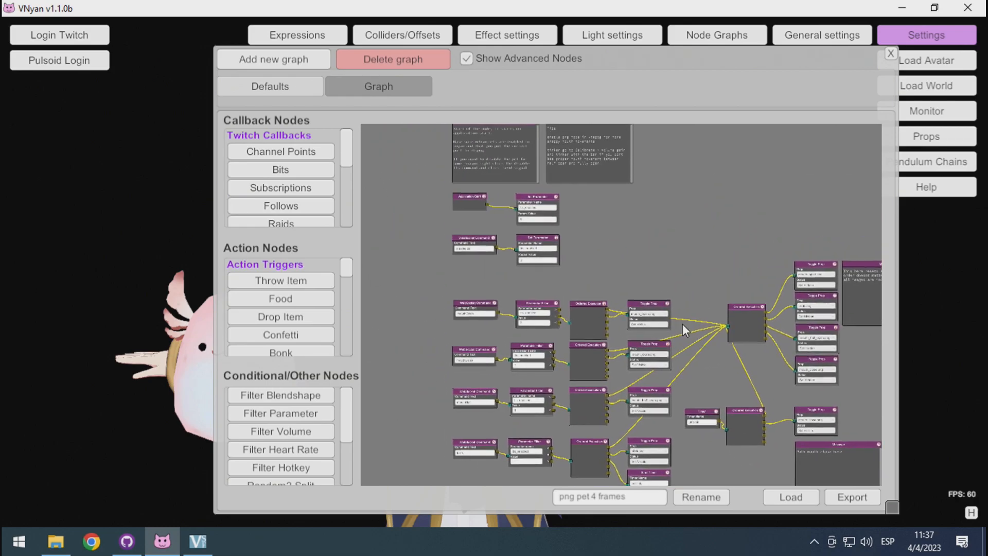
scroll(621, 150, up, 4)
scroll(631, 171, down, 4)
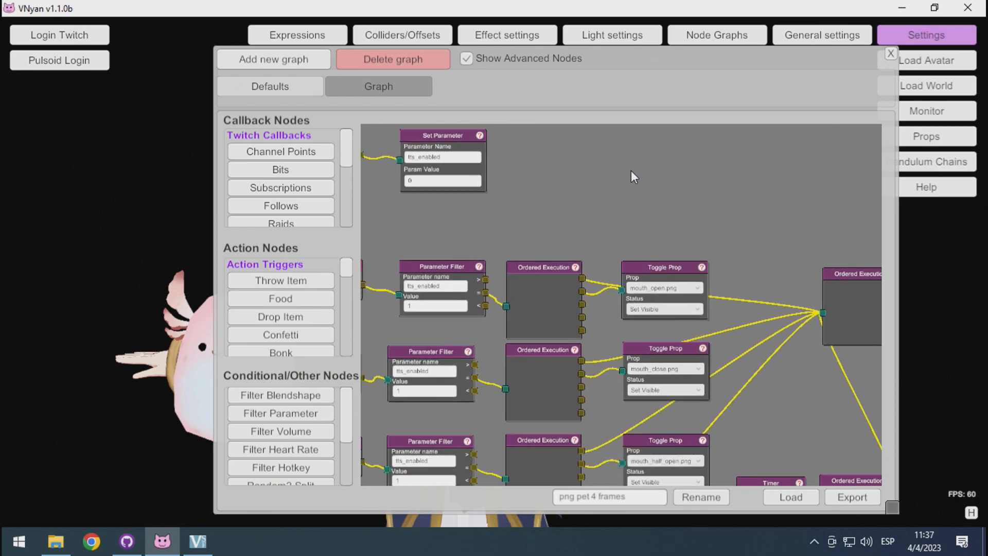
scroll(643, 205, up, 4)
drag(620, 251, 710, 295)
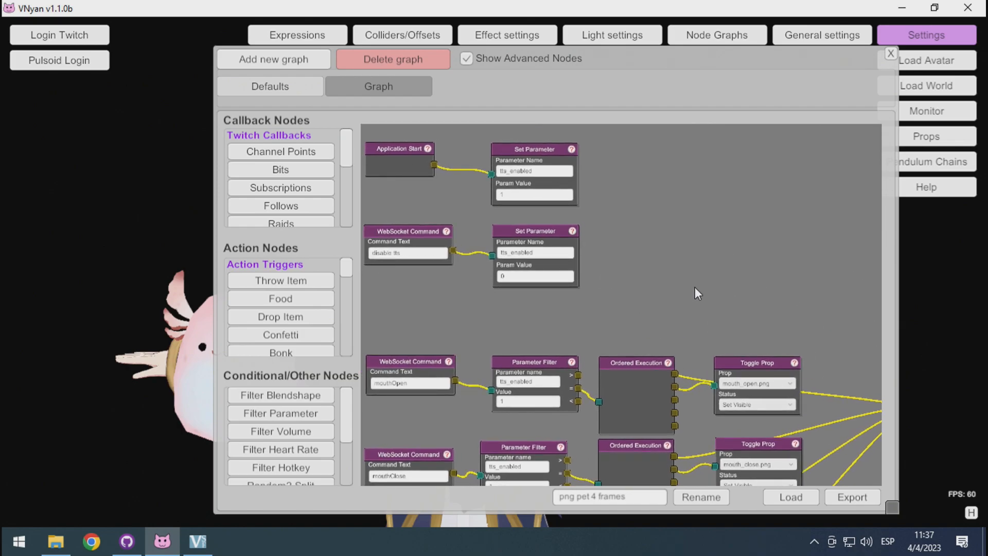
drag(704, 307, 716, 242)
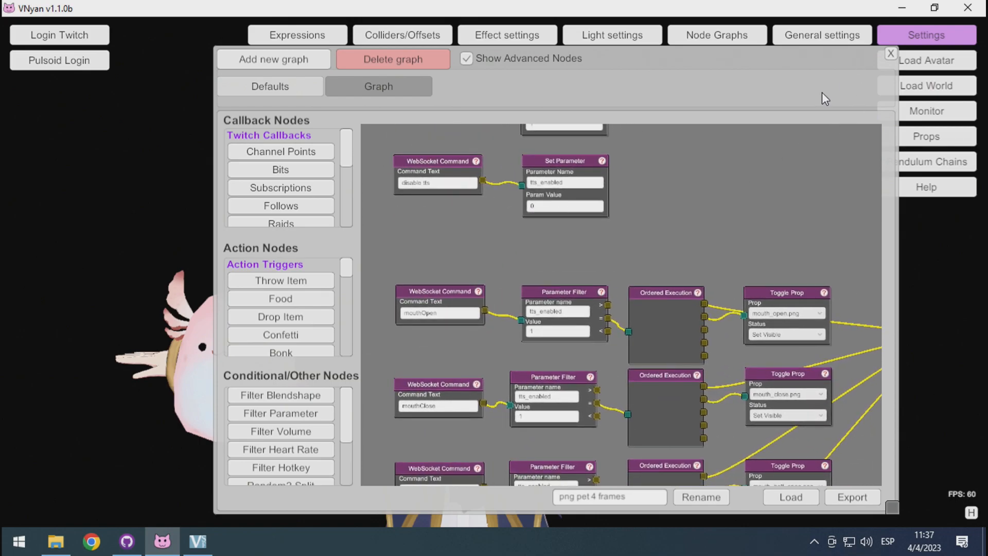
Close the node graph, open the props list beside the avatar, and preview mouth_open.png by toggling its visibility.
click(891, 54)
click(918, 137)
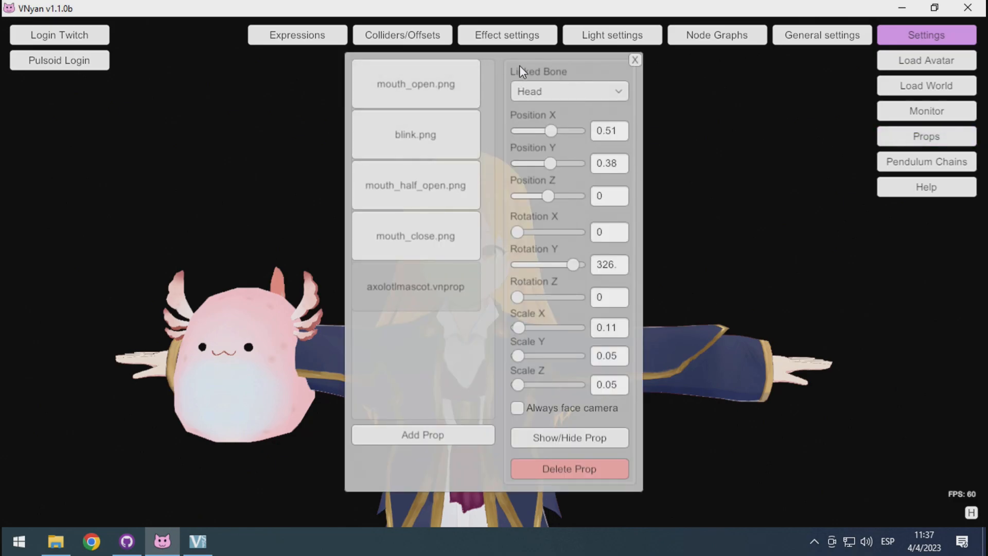
drag(524, 58, 793, 76)
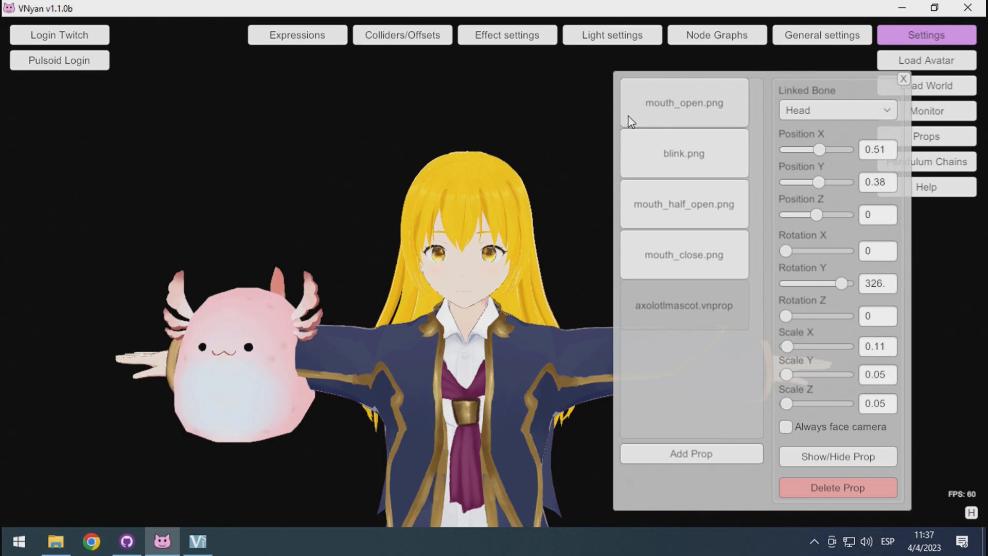
click(685, 117)
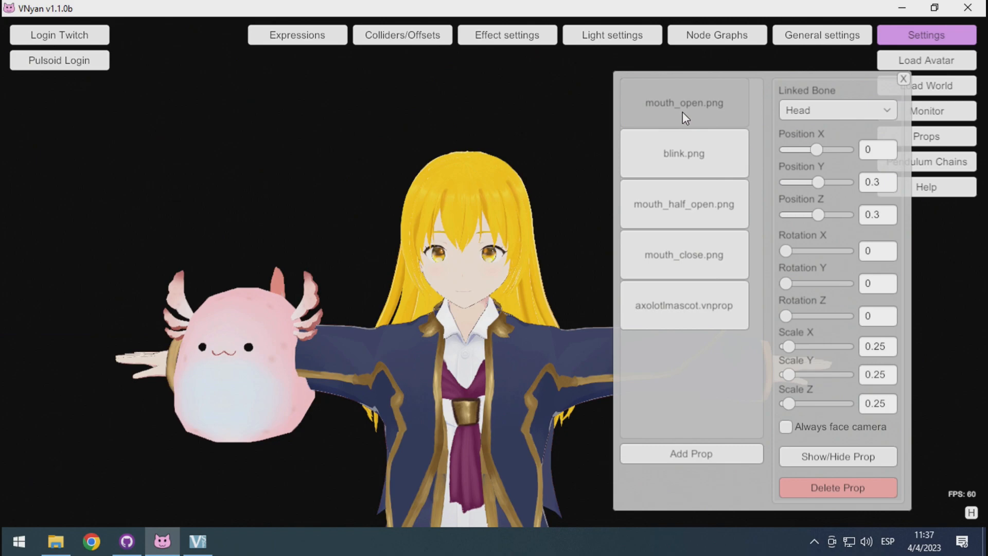
click(845, 461)
click(846, 462)
click(846, 461)
click(845, 461)
Preview the blink.png, mouth_half_open.png and mouth_close.png props by showing and hiding each one.
click(699, 135)
click(860, 458)
click(860, 459)
click(689, 226)
click(869, 456)
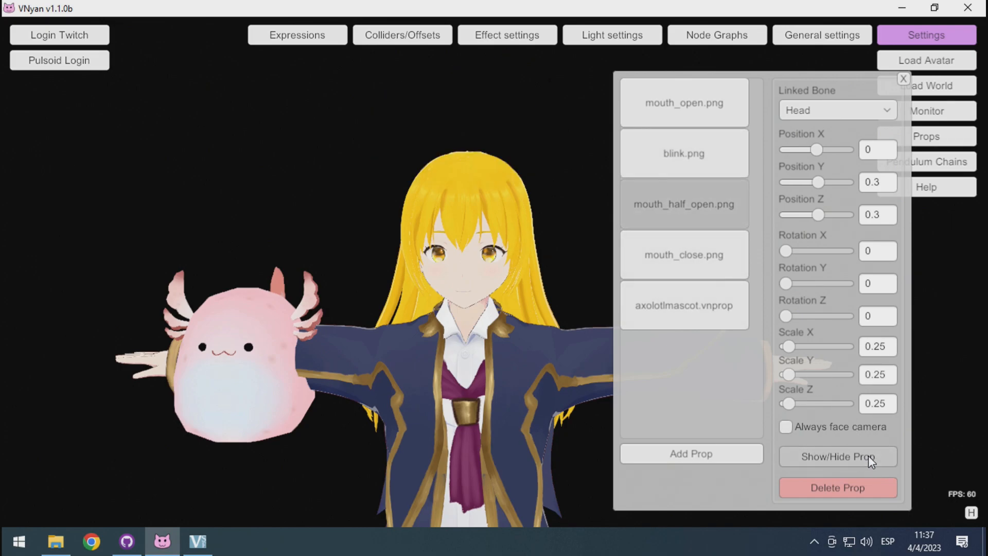
click(869, 456)
click(638, 304)
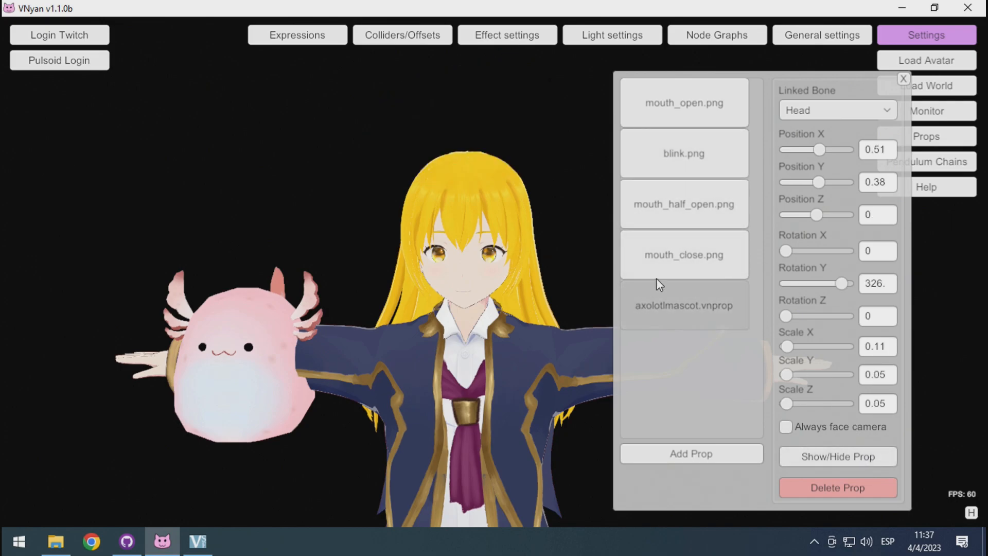
click(644, 252)
click(896, 454)
click(894, 454)
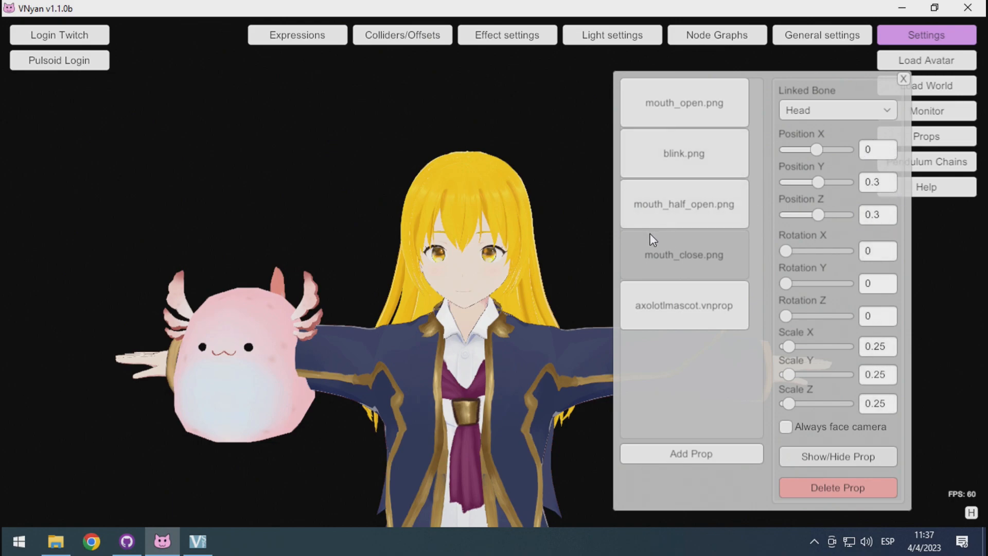
Close the props list, reopen the node graph, and read the note about the order of the images.
click(905, 79)
click(731, 36)
drag(700, 216, 609, 316)
scroll(622, 246, down, 5)
drag(622, 247, 598, 165)
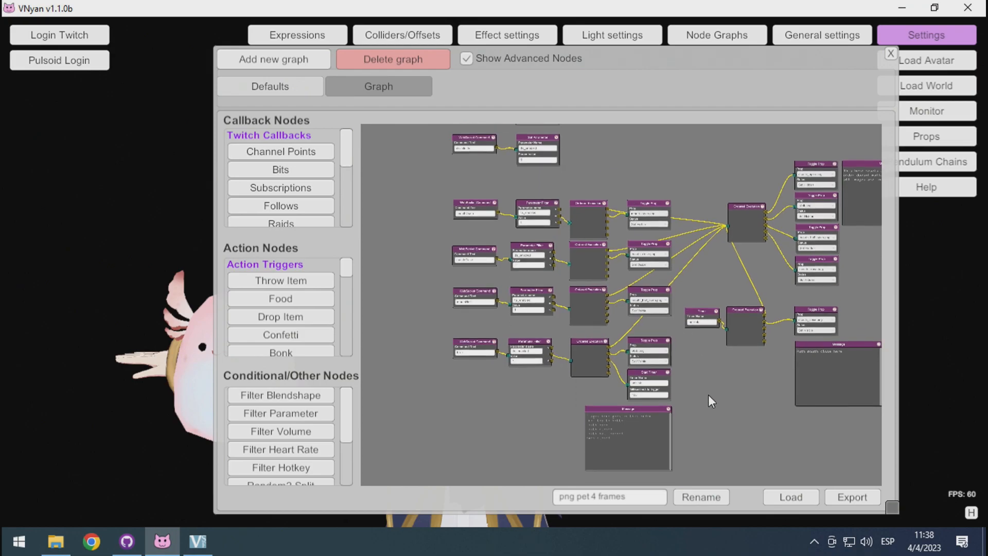
scroll(709, 391, up, 5)
drag(665, 365, 775, 258)
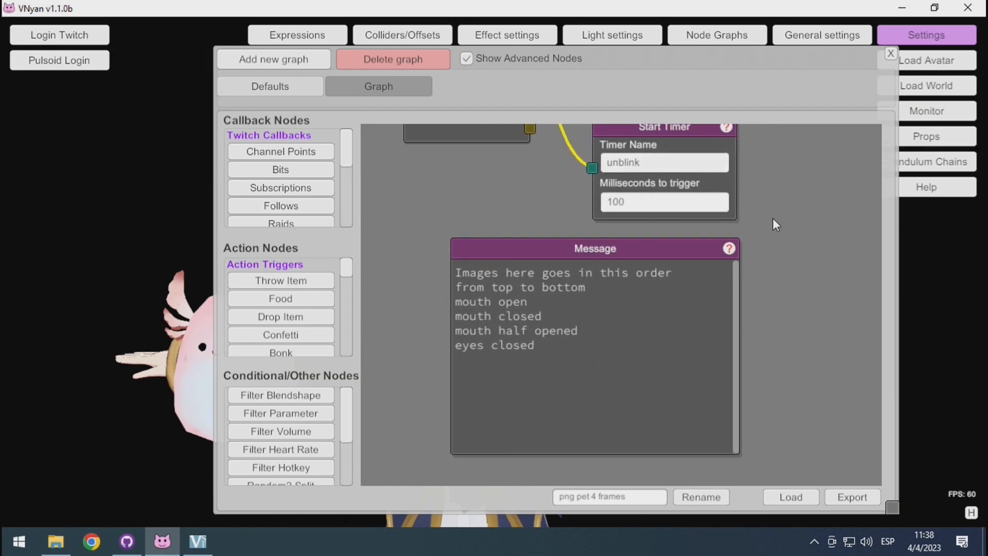
Check the Toggle Prop nodes of the four WebSocket Command chains against the note on image order.
scroll(762, 203, down, 5)
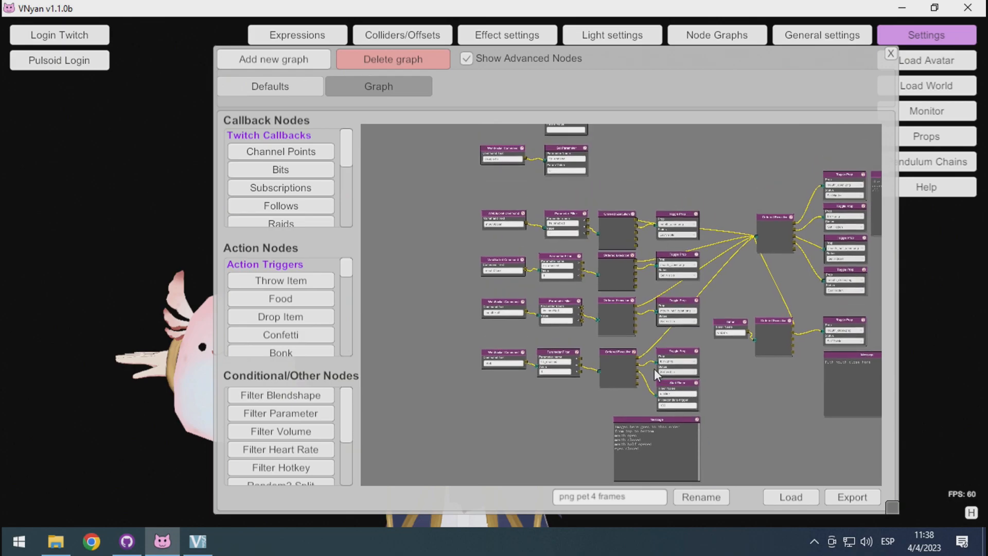
scroll(684, 216, up, 5)
click(675, 252)
click(675, 252)
drag(582, 333, 587, 108)
drag(579, 388, 567, 115)
drag(573, 343, 591, 147)
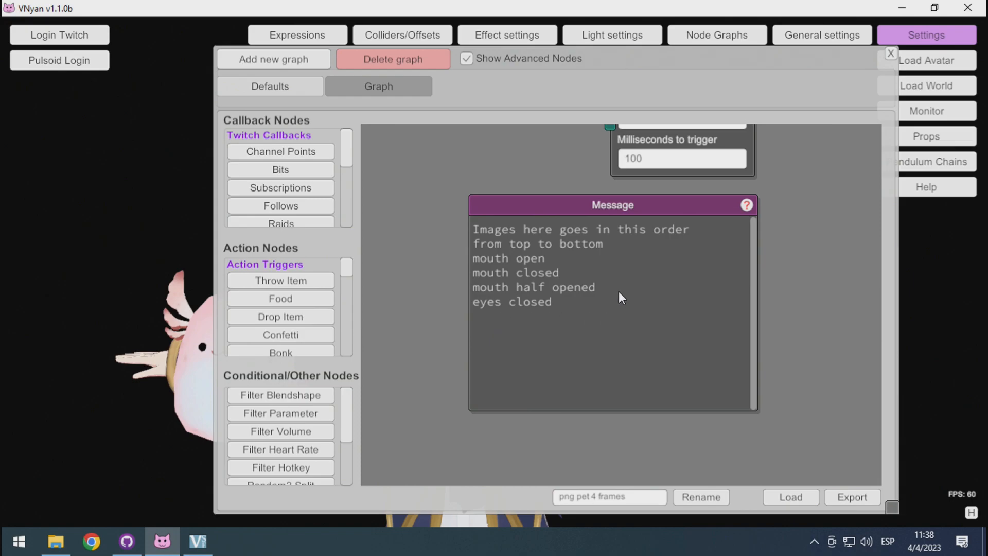
drag(666, 254, 671, 489)
drag(708, 188, 684, 408)
drag(668, 200, 651, 435)
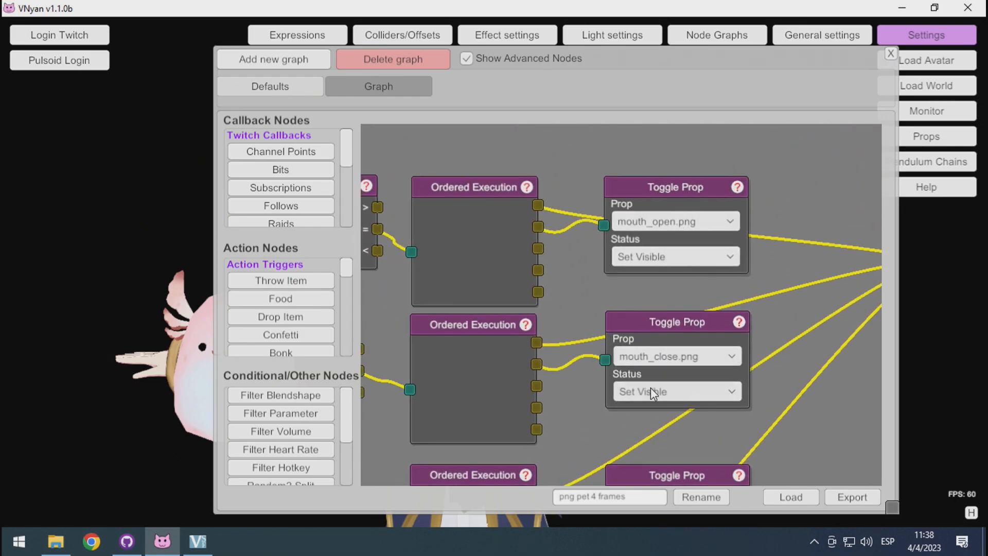
drag(651, 391, 619, 218)
drag(618, 386, 578, 271)
drag(576, 380, 578, 260)
scroll(606, 332, down, 5)
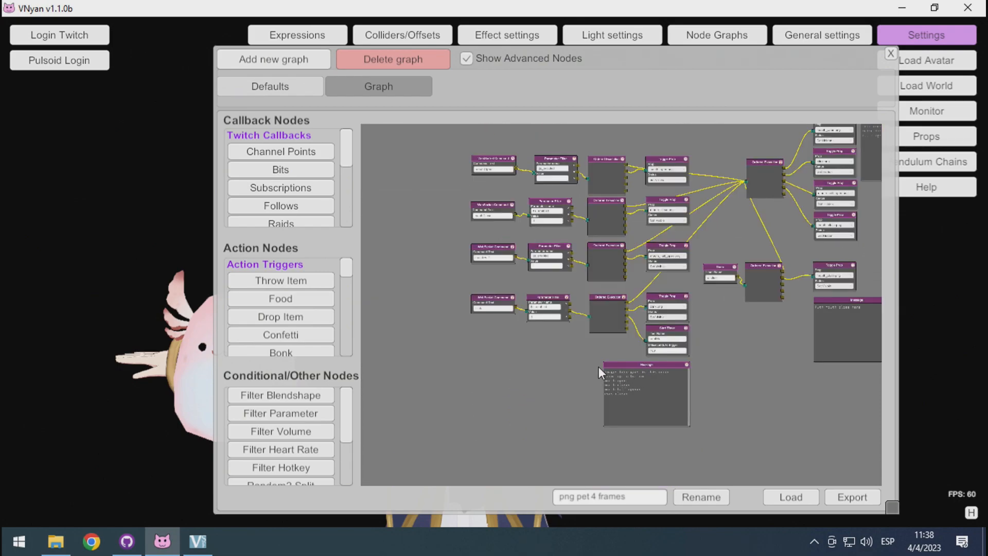
Examine the Toggle Prop nodes that reset all images and the timer's mouth-close node with its note.
drag(753, 375, 560, 420)
drag(684, 327, 675, 352)
scroll(674, 352, up, 3)
scroll(617, 353, up, 2)
scroll(617, 354, down, 4)
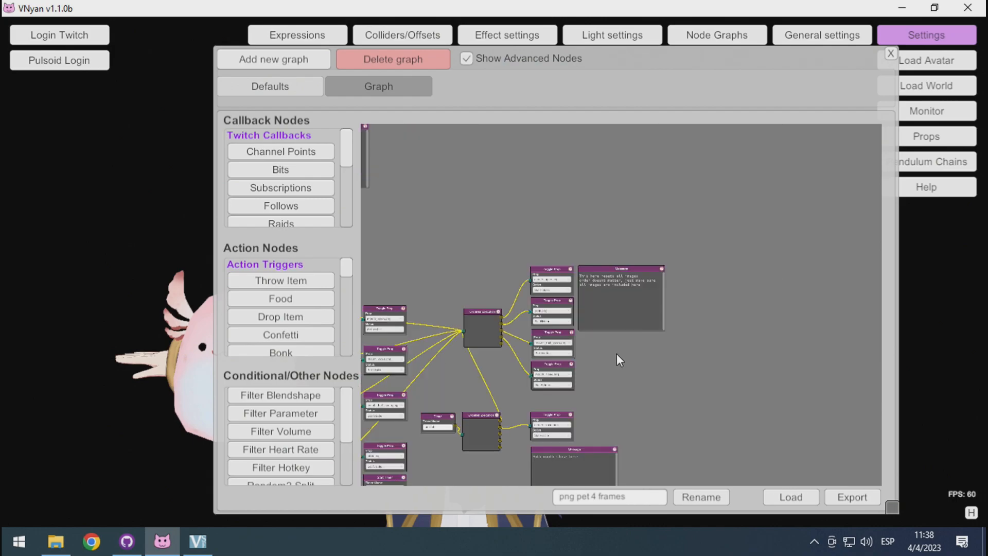
scroll(612, 356, up, 3)
drag(593, 350, 687, 374)
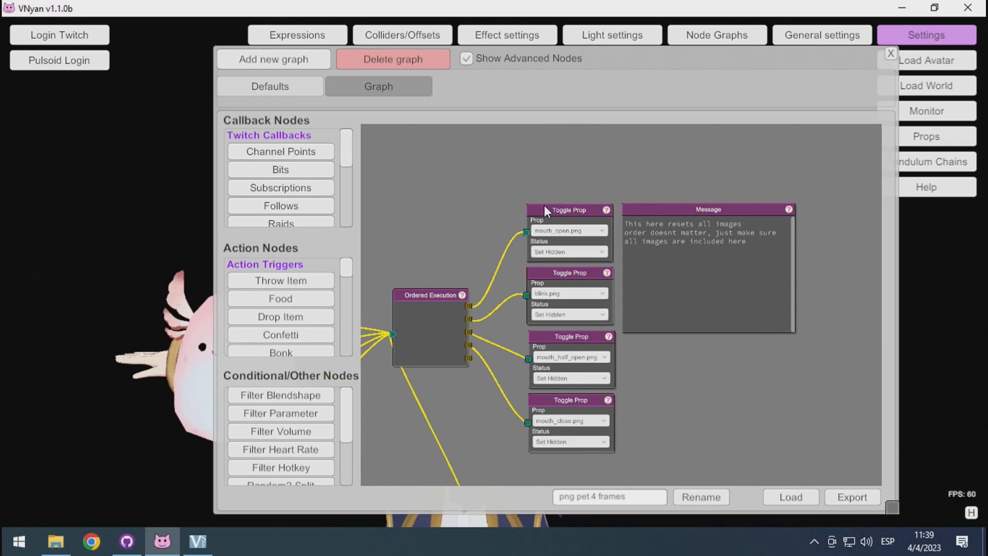
scroll(547, 449, down, 5)
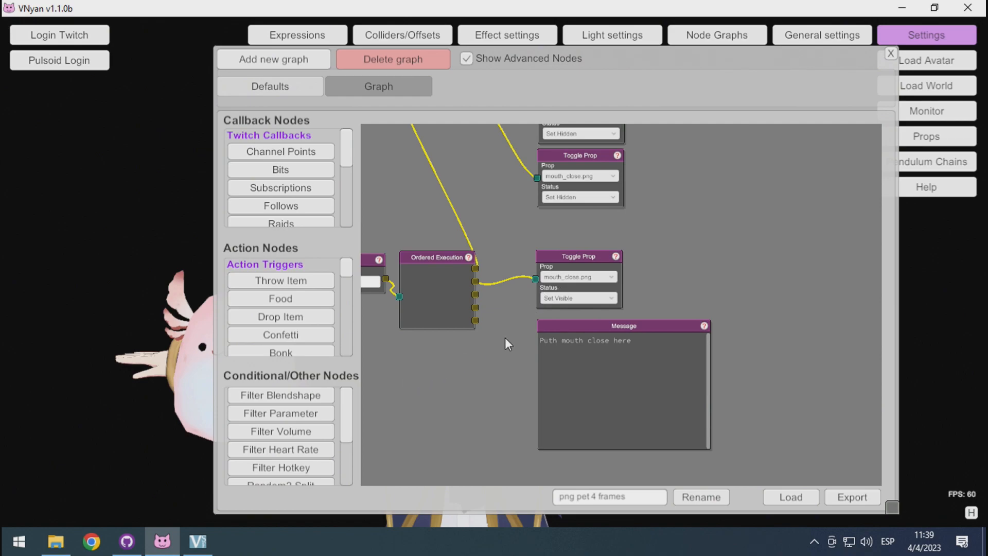
scroll(508, 394, down, 5)
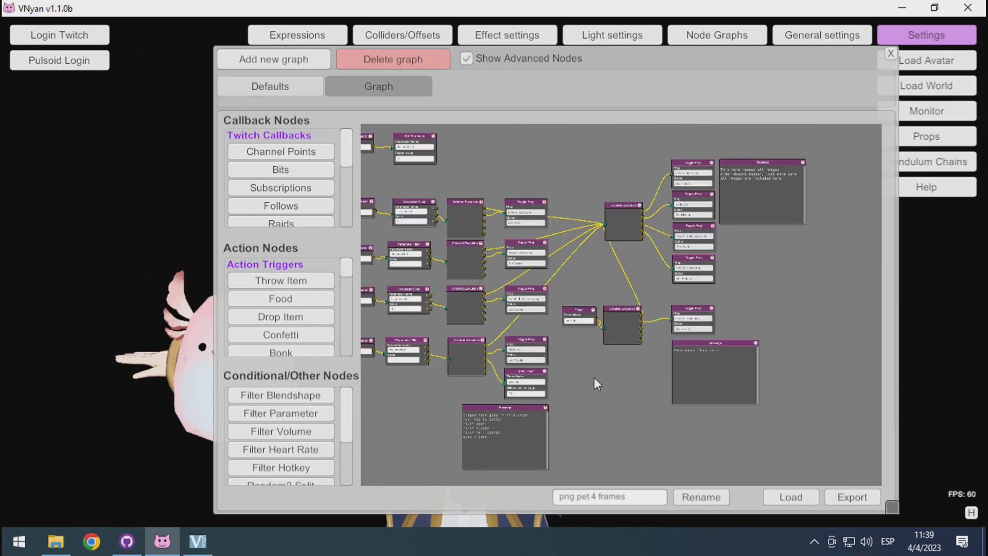
Return to the graph's opening notes and reread the instructions on WebSockets and the VTS-POG port.
drag(696, 368, 709, 419)
drag(631, 217, 689, 366)
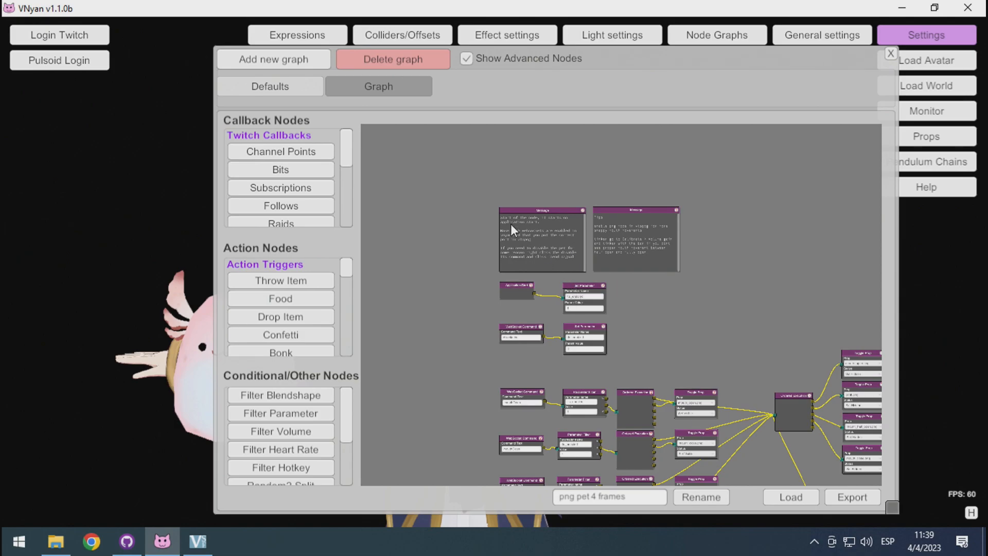
drag(603, 178, 610, 244)
scroll(589, 282, up, 2)
scroll(587, 276, down, 2)
scroll(588, 276, up, 2)
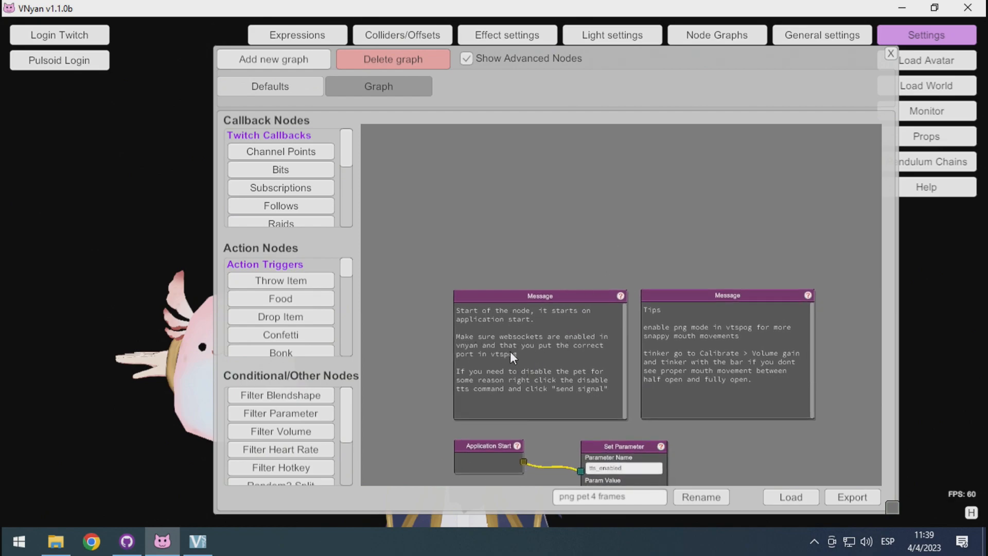
Close the node graph and check the WebSockets receiver and its receiving port in the miscellaneous general settings.
click(891, 53)
click(833, 41)
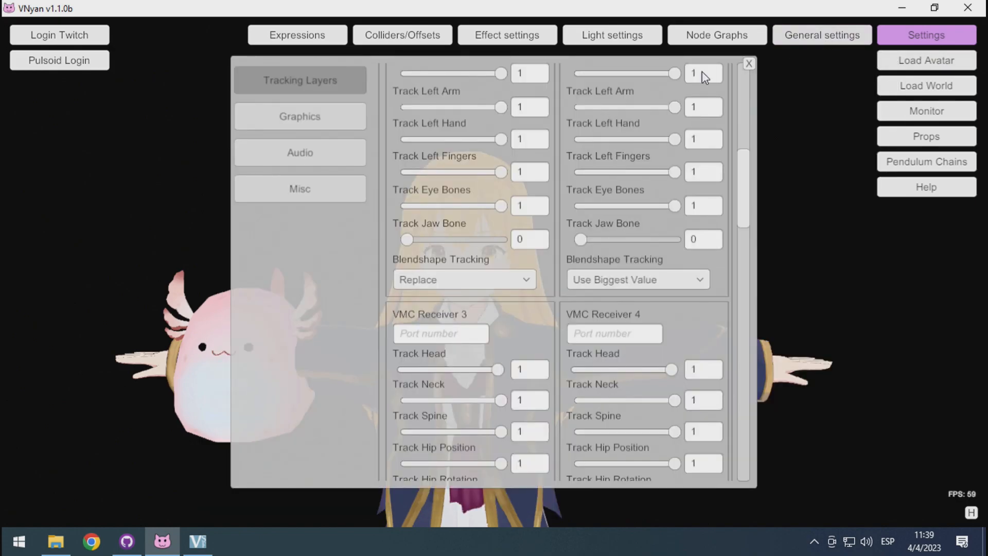
click(334, 193)
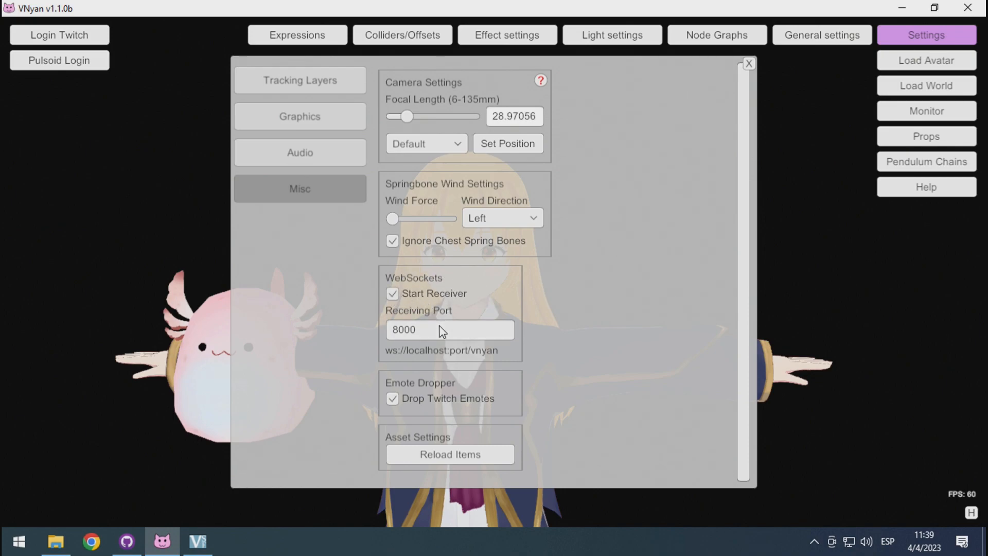
click(419, 337)
Launch VTS-POG.exe from the vts-pog folder and show its connection settings.
click(55, 542)
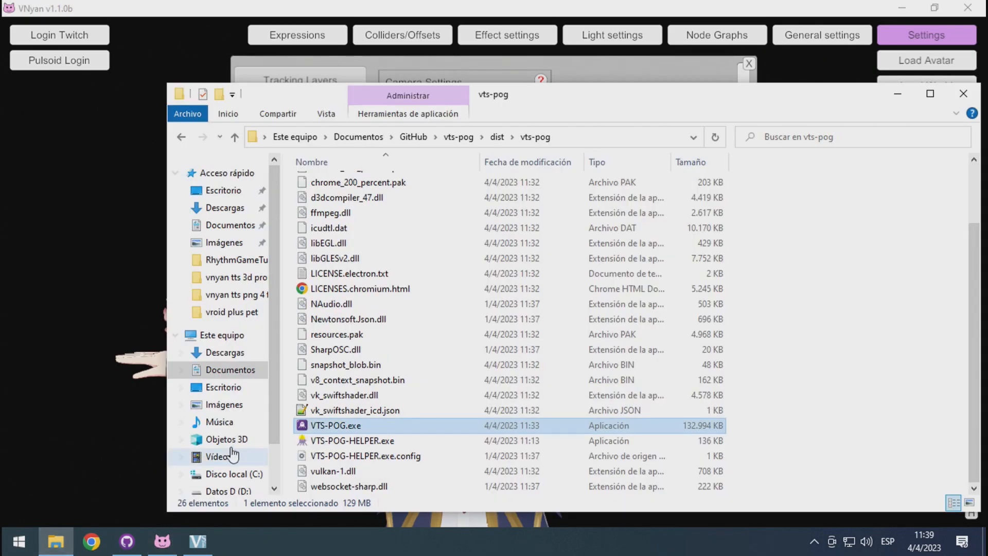
double_click(303, 427)
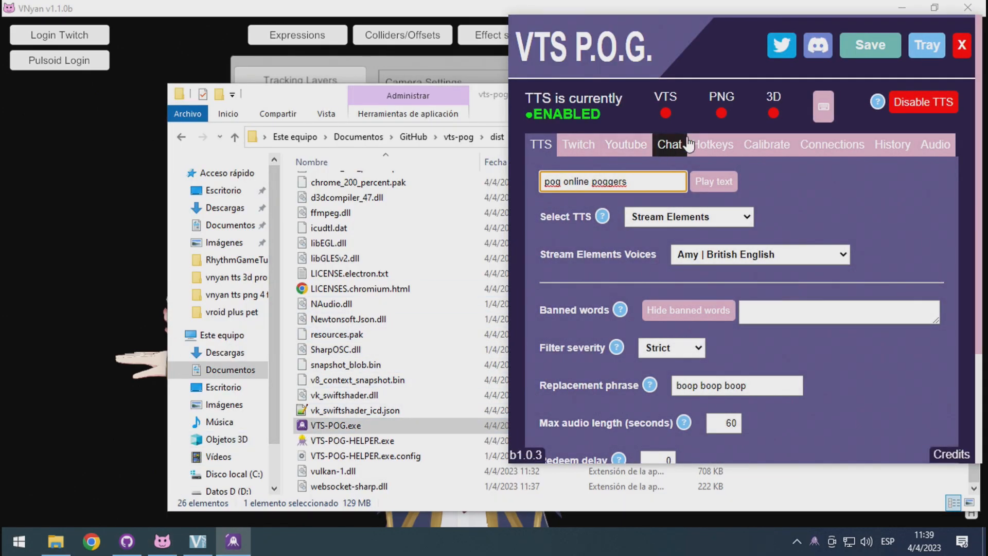
click(819, 149)
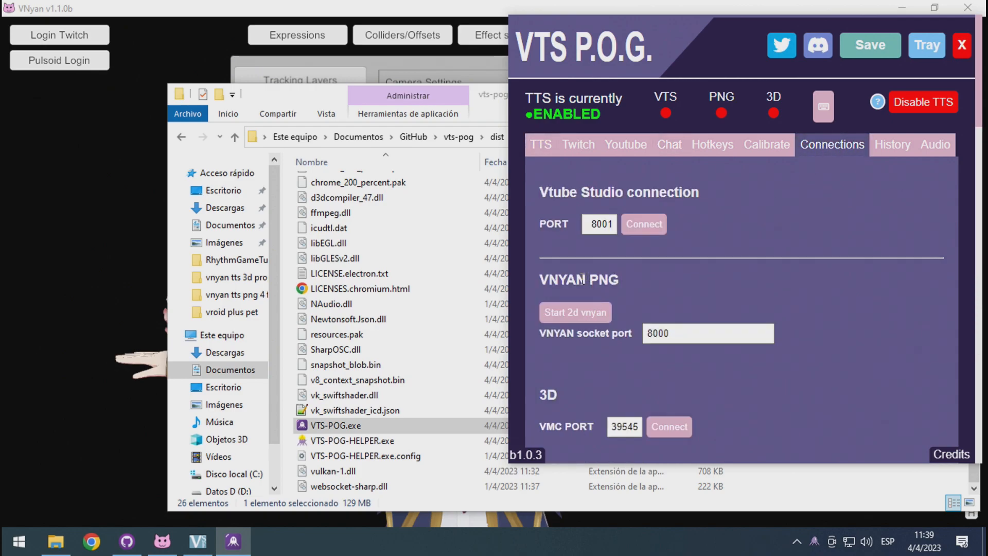
Check that the VNYAN socket port matches VNyan's receiving port, 8000, and start the 2D VNyan connection.
click(693, 333)
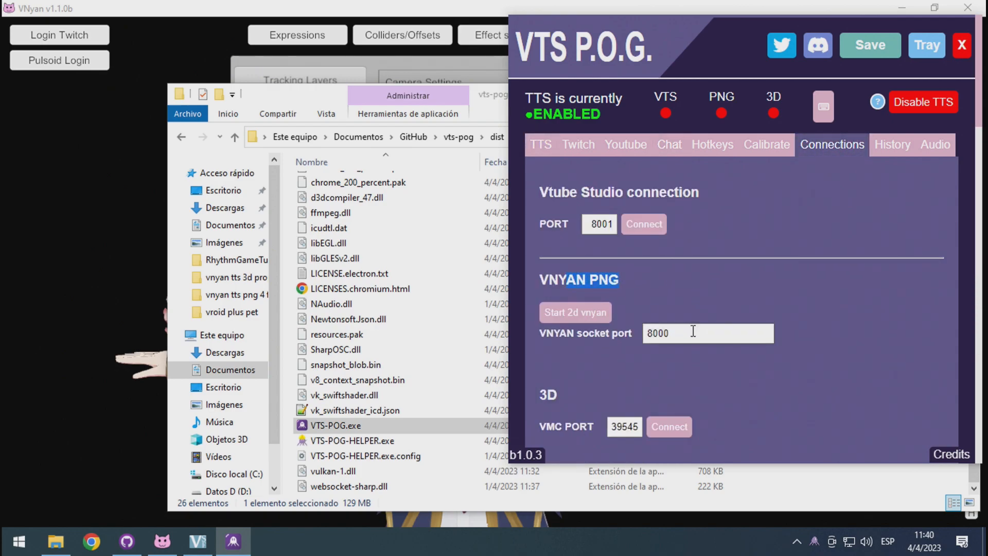
drag(680, 338, 644, 338)
click(667, 359)
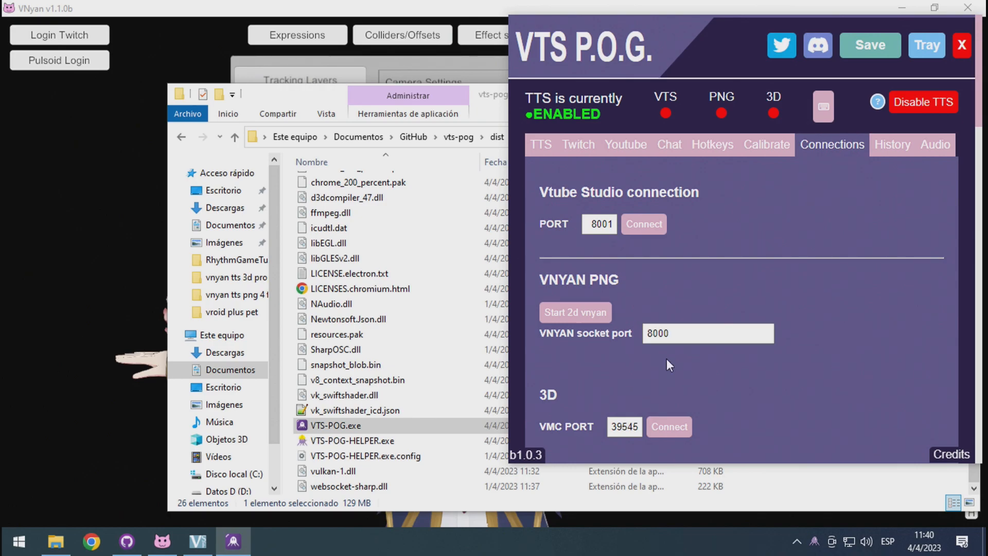
click(583, 323)
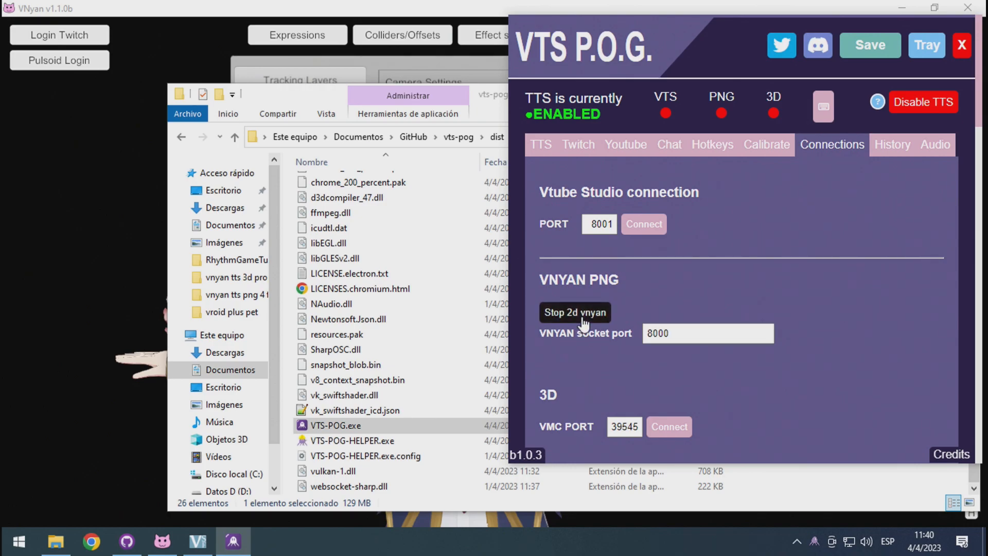
Close the settings window in VNyan and bring VTS P.O.G. back to the front.
click(380, 4)
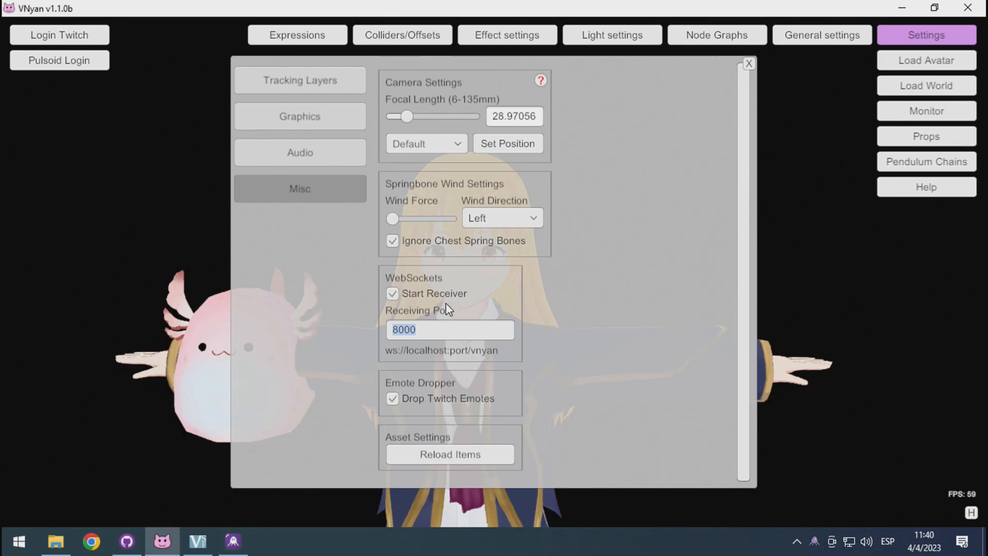
click(748, 65)
click(233, 542)
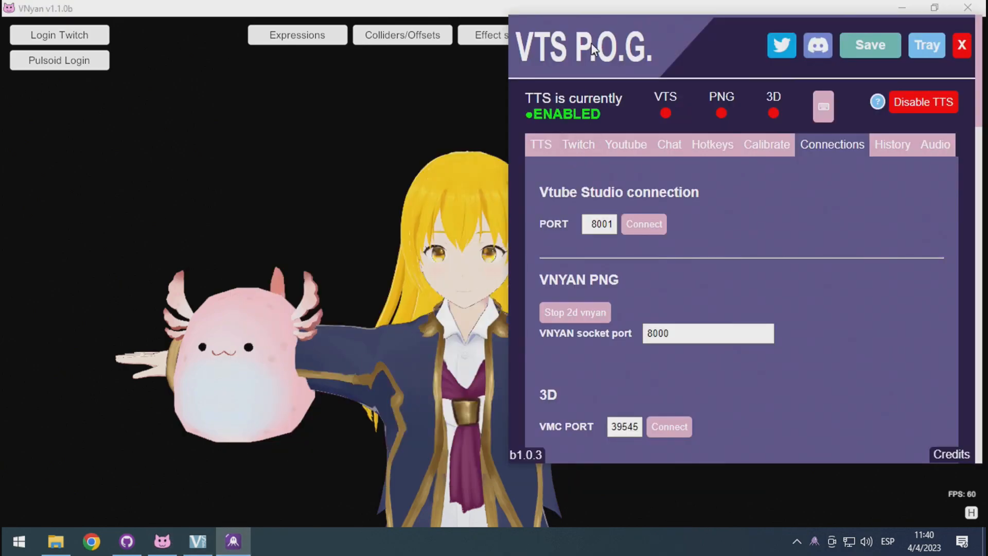
Show the text-to-speech settings and move the VTS P.O.G. window aside so it no longer covers the avatar and pet.
drag(571, 103, 659, 104)
click(626, 150)
drag(655, 54, 724, 62)
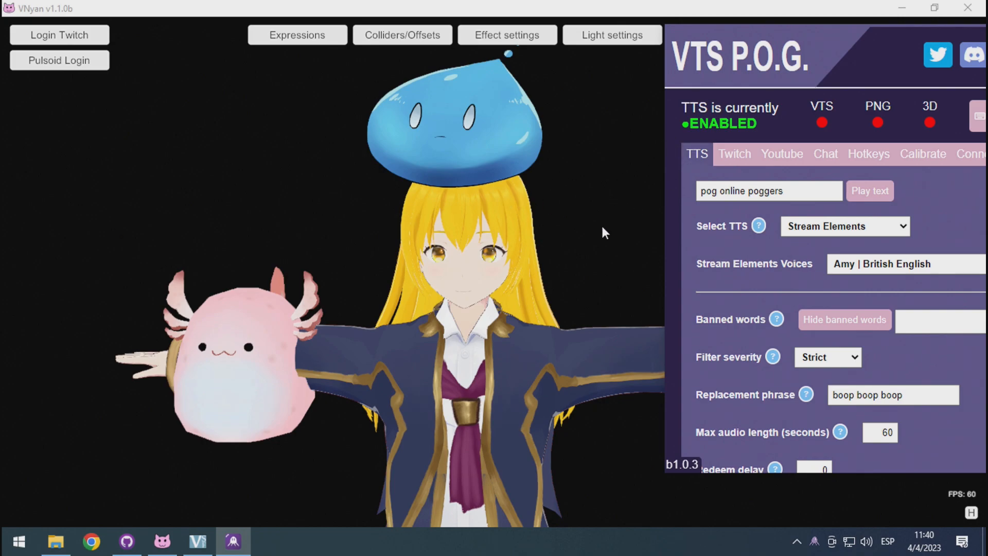
drag(782, 59, 752, 70)
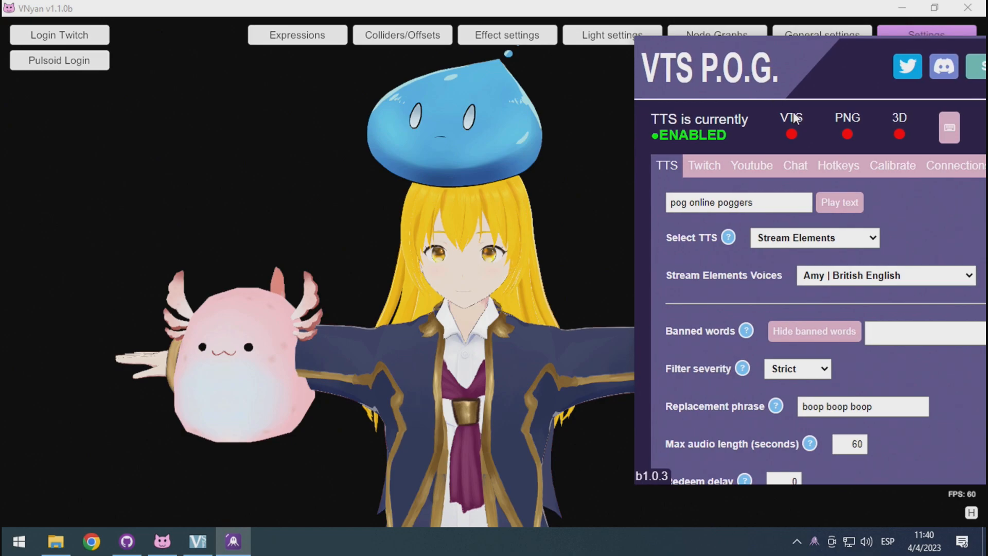
Enable the PNG output and play the sample text "pog online poggers" to test the pet.
click(848, 134)
click(850, 207)
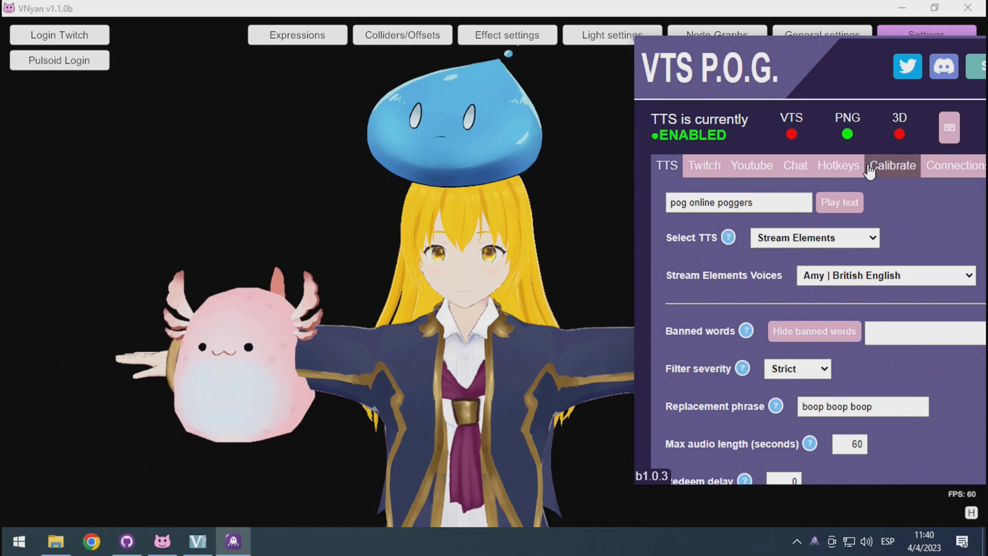
Lower the volume gain slightly in the calibration settings, leaving PNG mode on, and return to the text-to-speech settings.
click(893, 170)
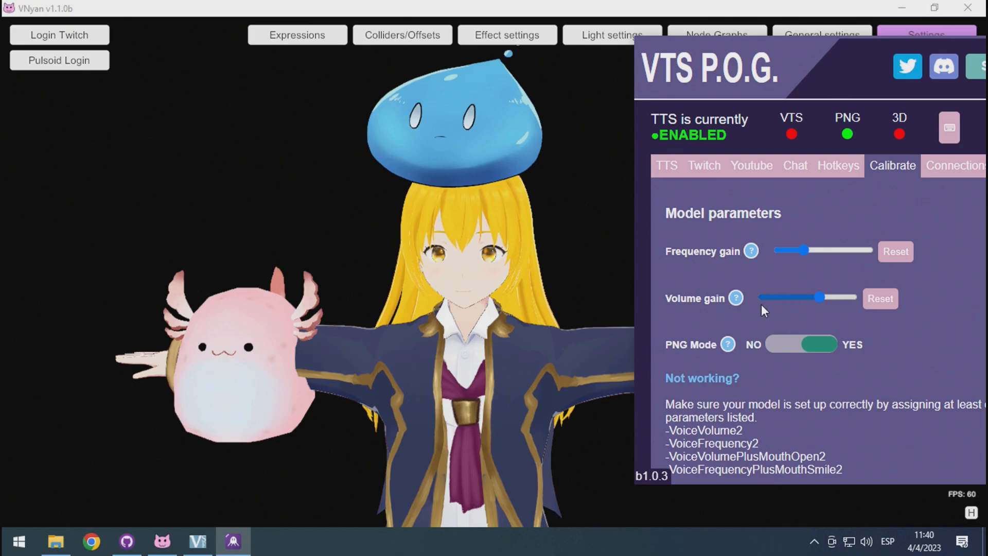
click(817, 297)
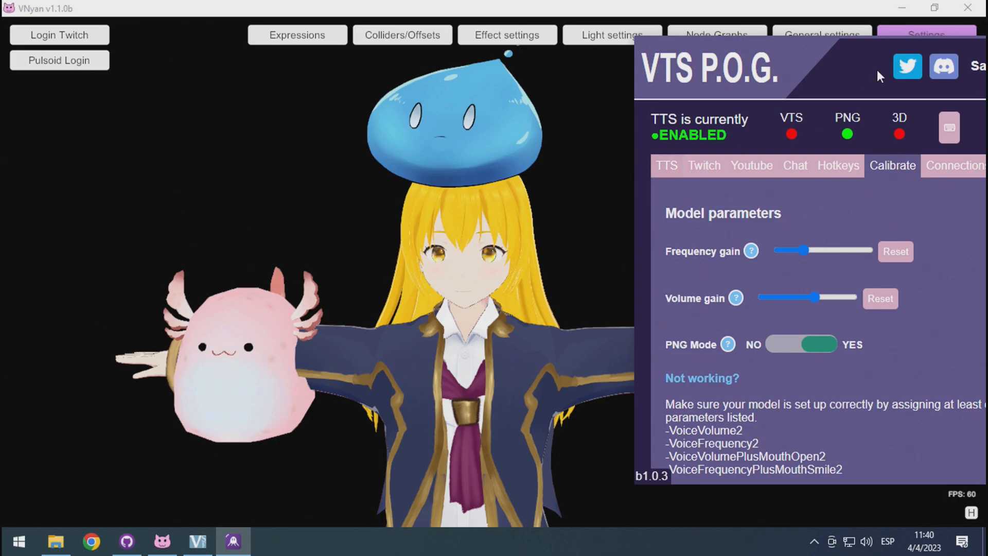
click(672, 172)
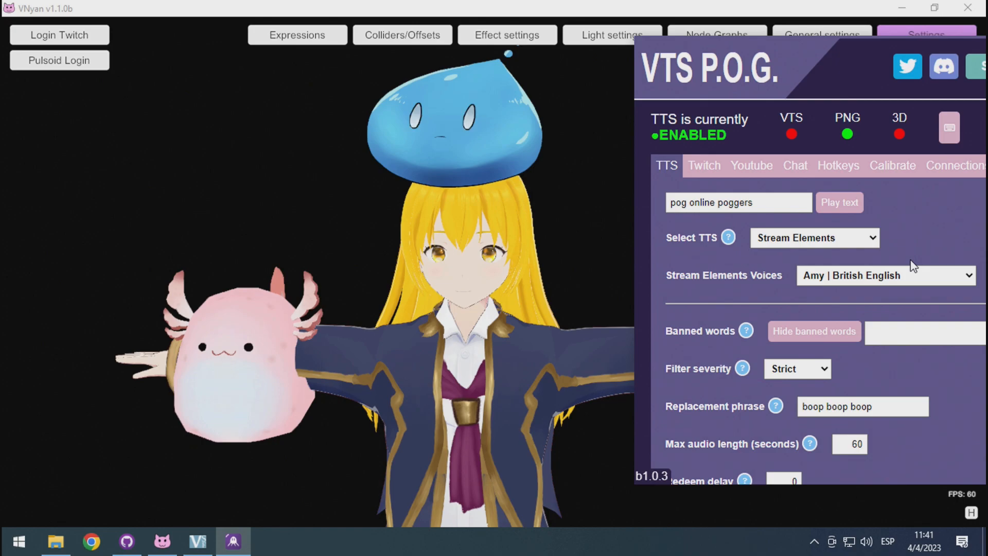
Try raising the volume gain almost to its maximum and return to the text-to-speech settings.
click(894, 166)
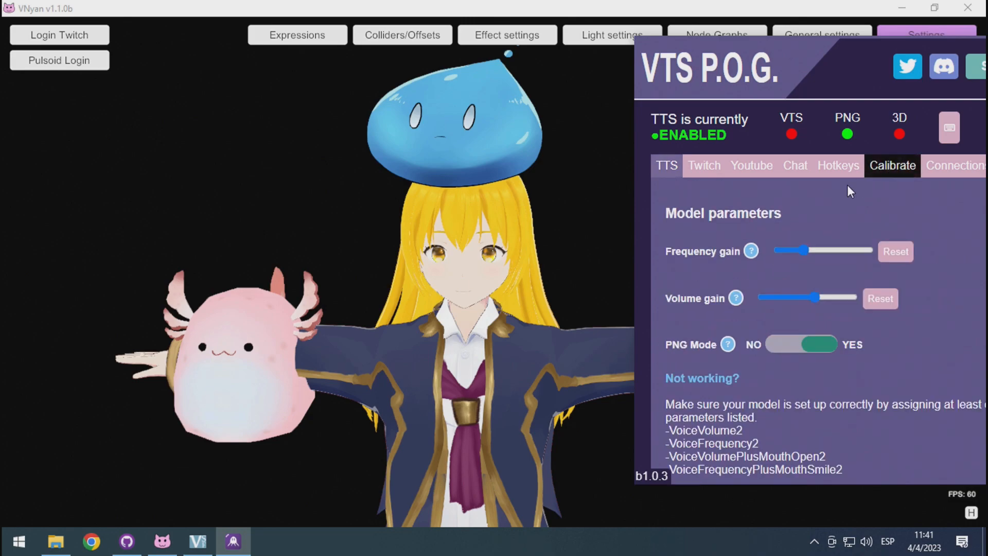
click(850, 298)
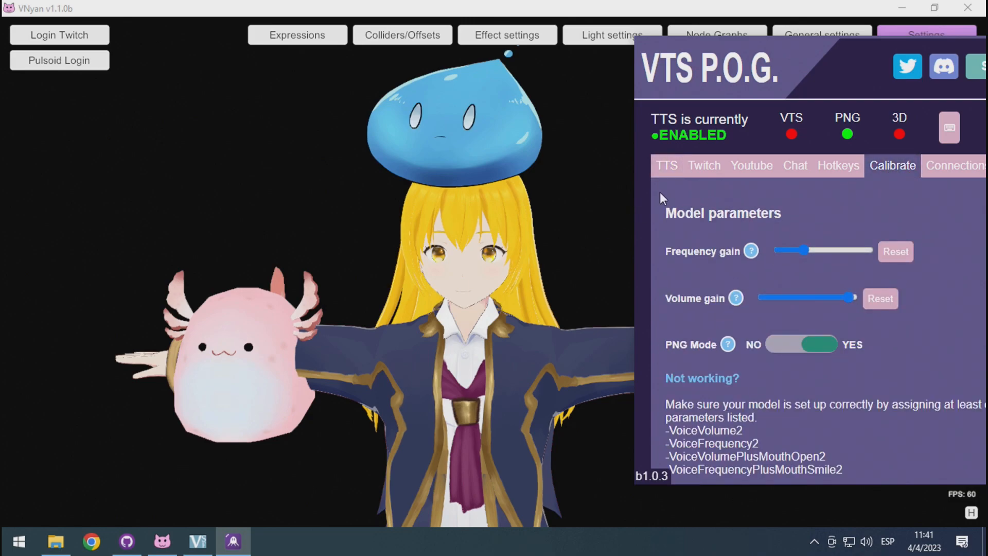
click(664, 165)
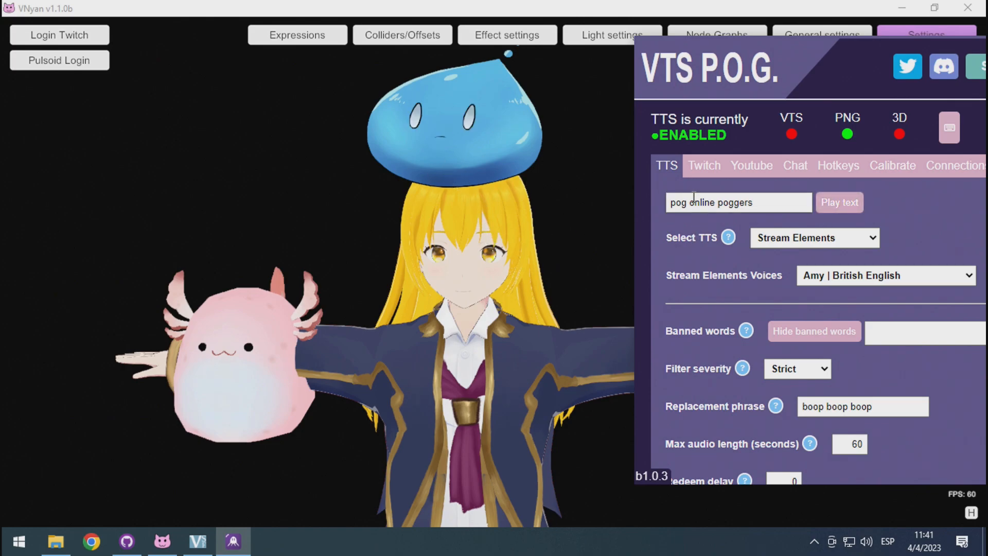
Reduce the volume gain to slightly above the middle of its range and play the sample text "pog online poggers".
click(893, 166)
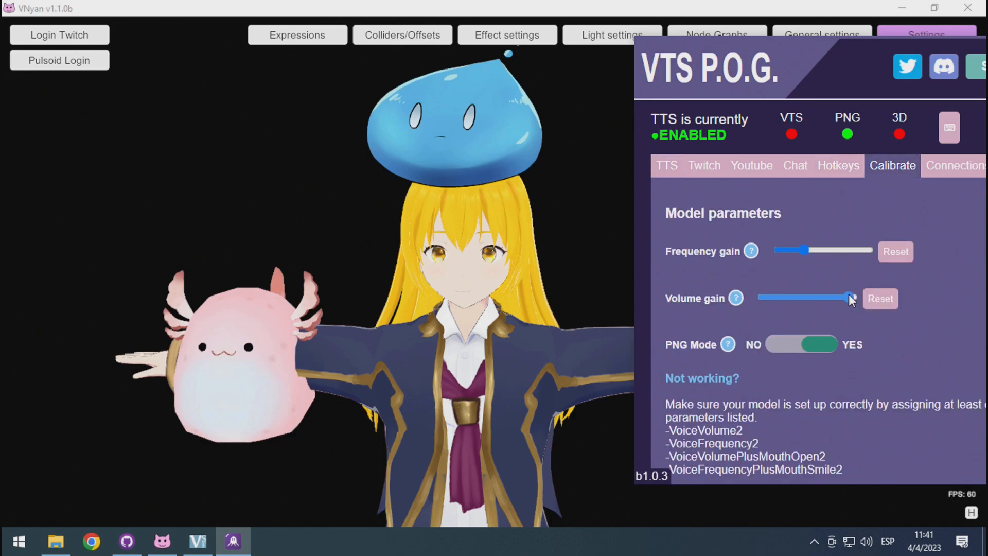
drag(807, 304, 817, 301)
click(669, 166)
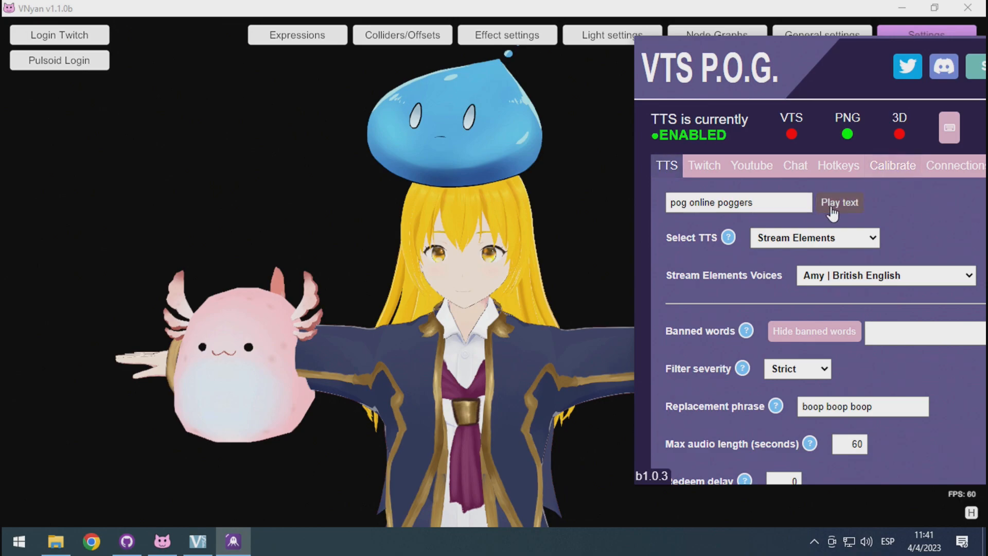
click(833, 206)
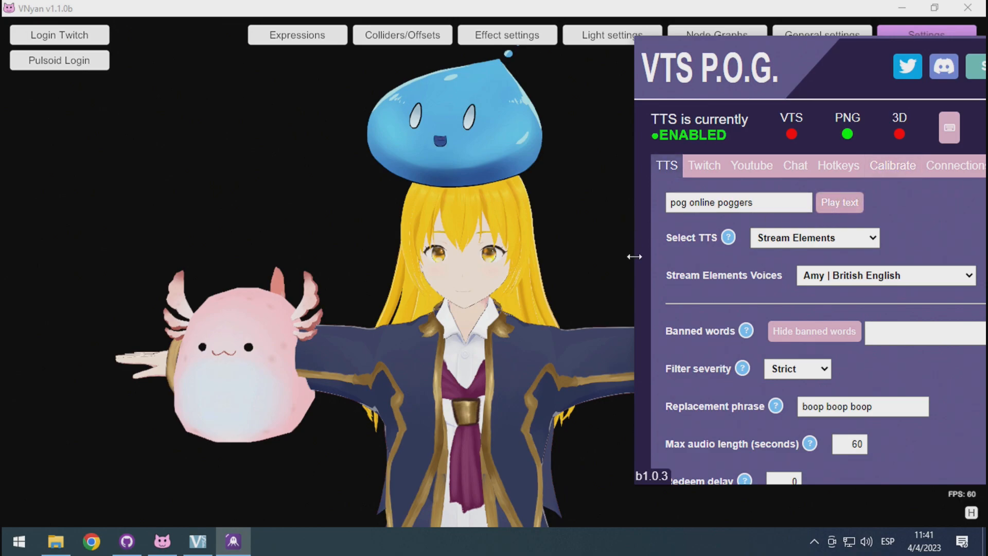